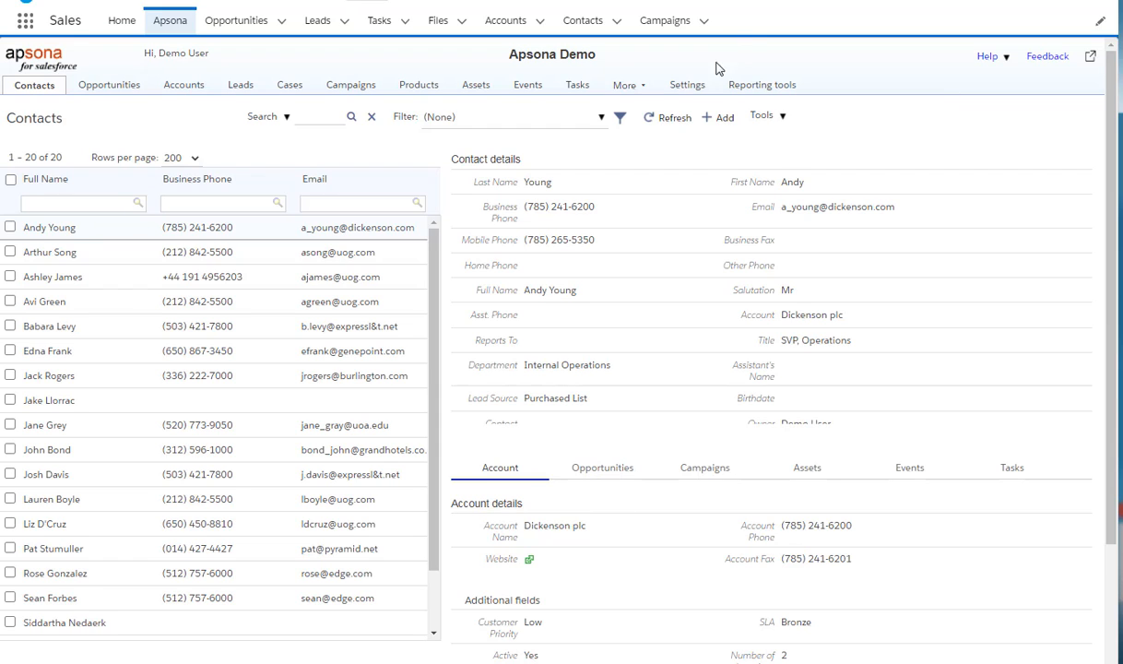
Open the configurations list and clone the default configuration.
click(688, 88)
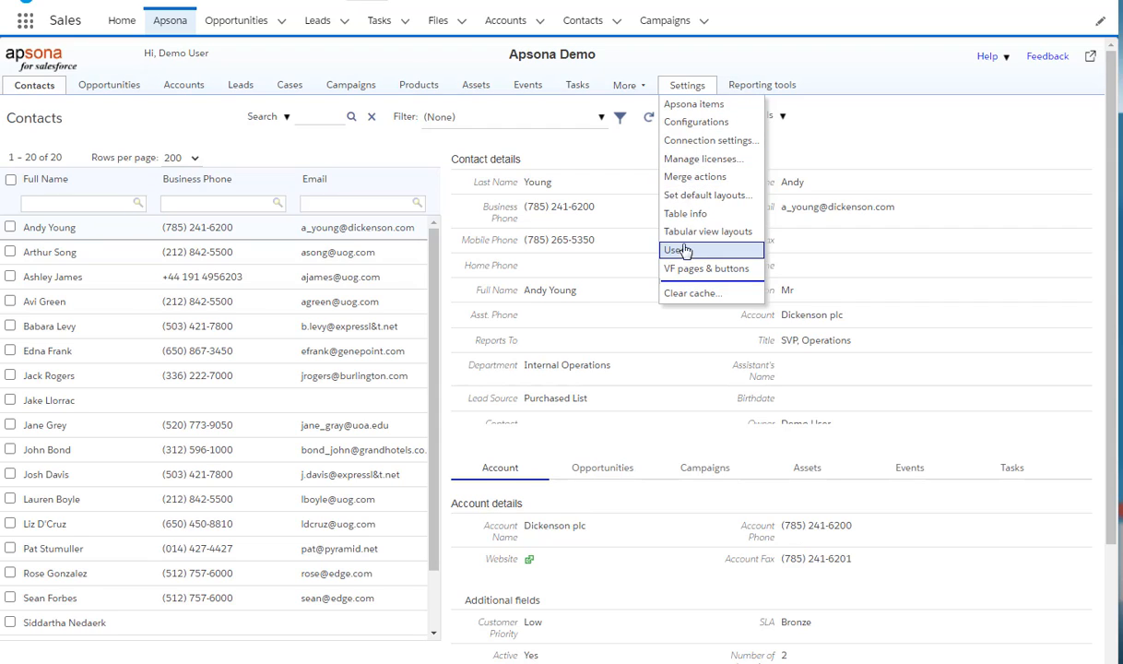
click(699, 126)
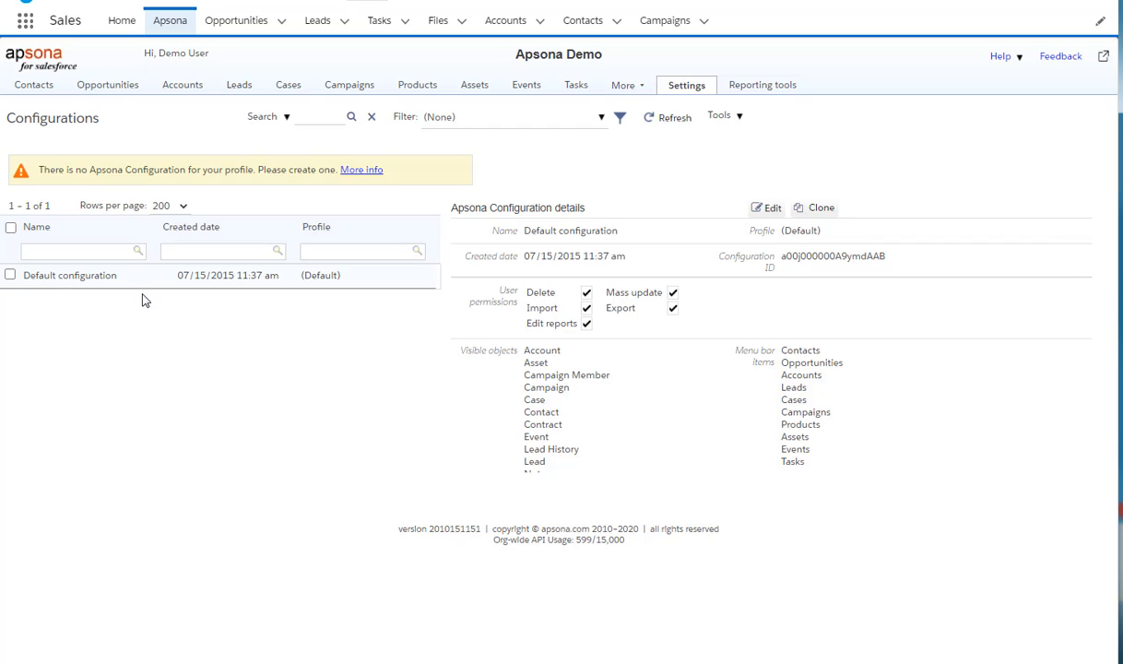
click(819, 210)
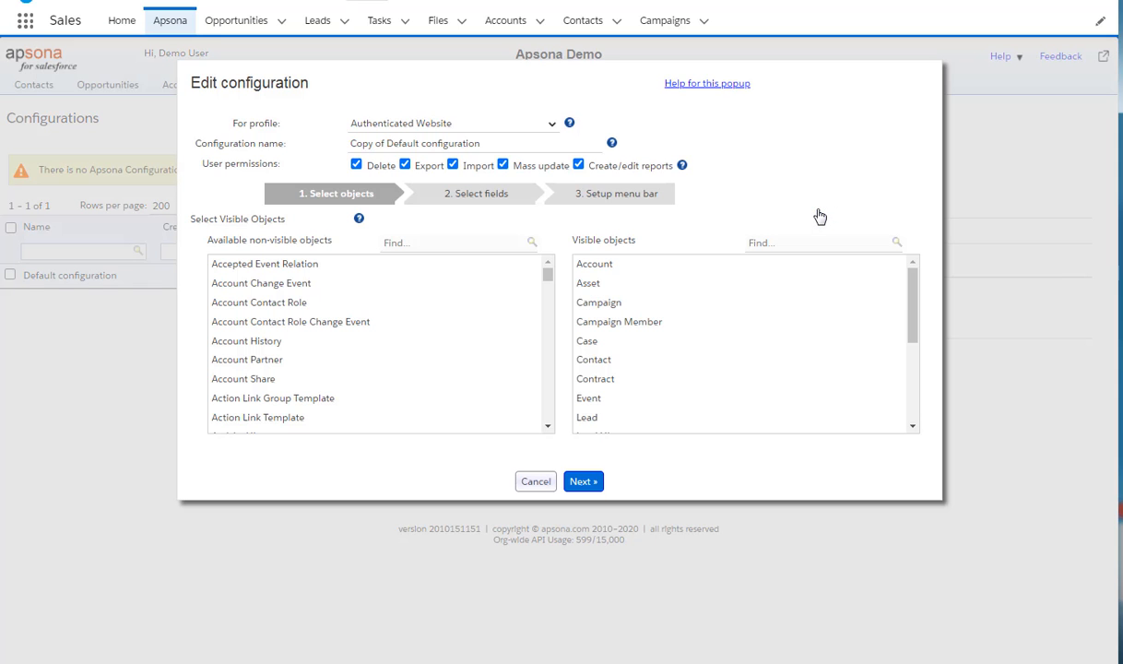
Set the cloned configuration's profile to System Administrator, keeping the Delete permission enabled.
click(552, 126)
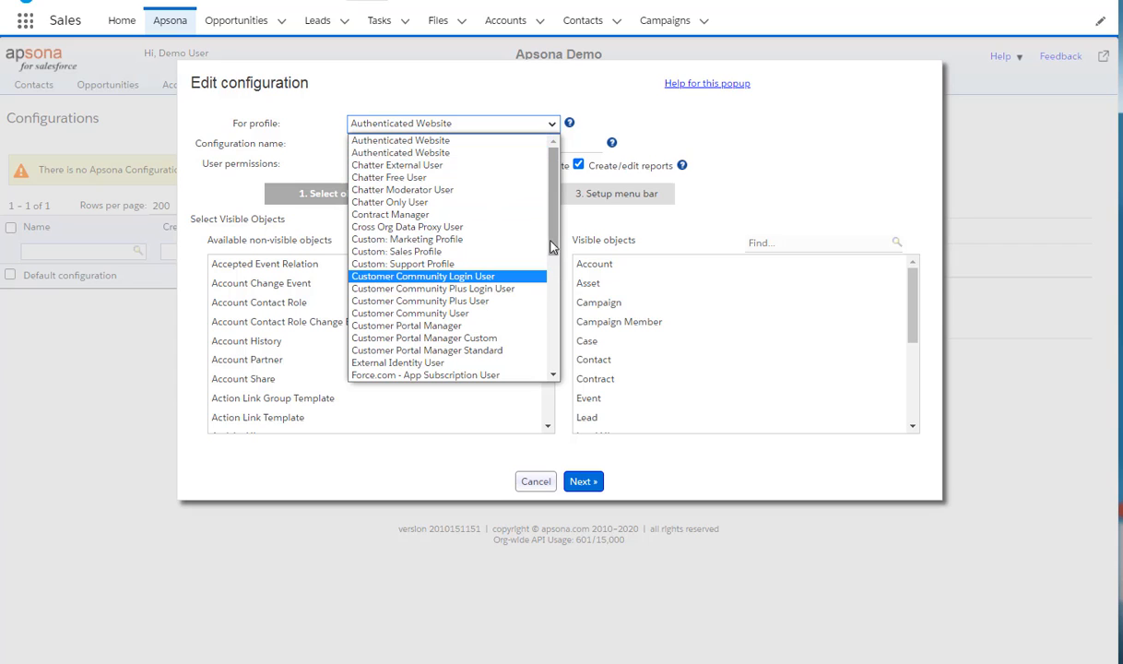
drag(553, 213, 552, 326)
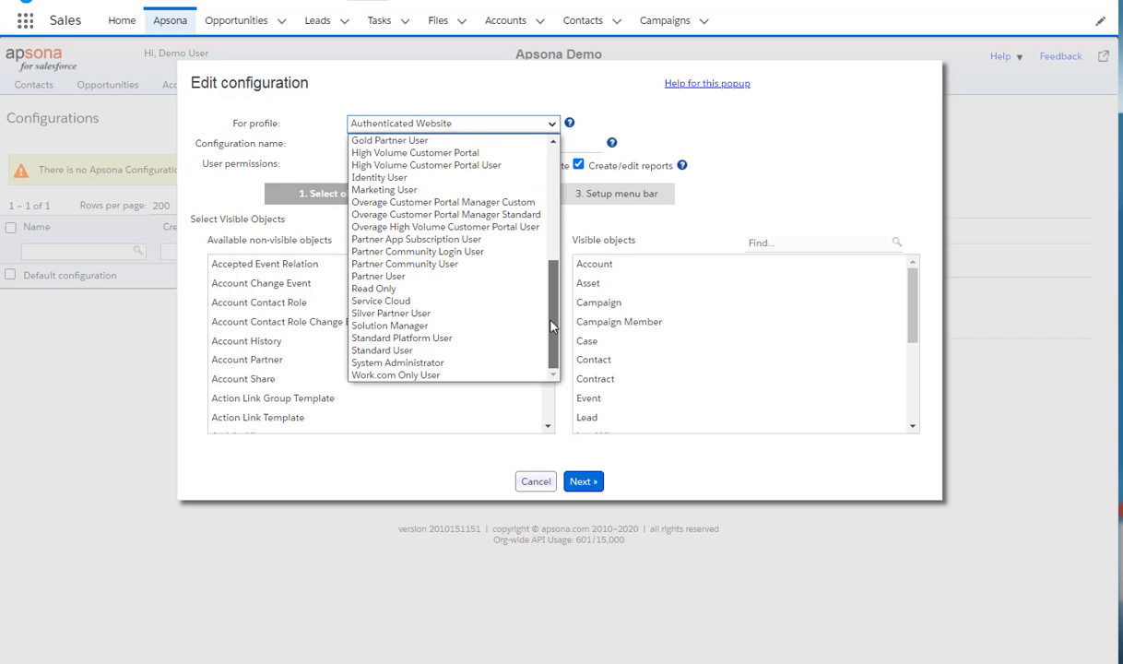
click(442, 363)
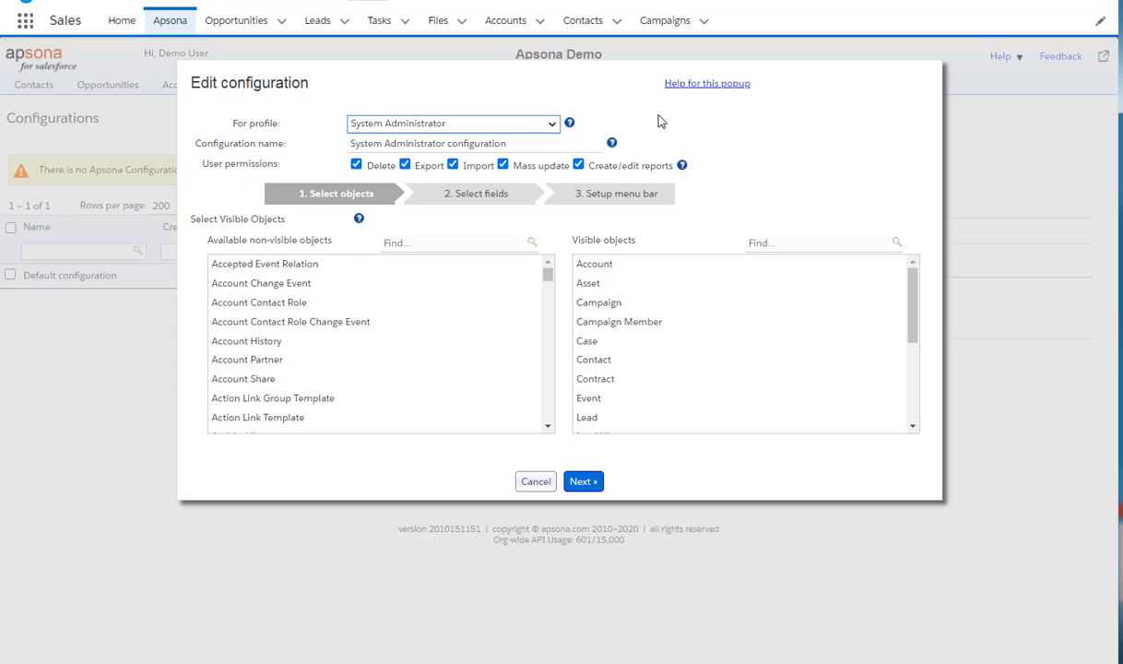
click(357, 165)
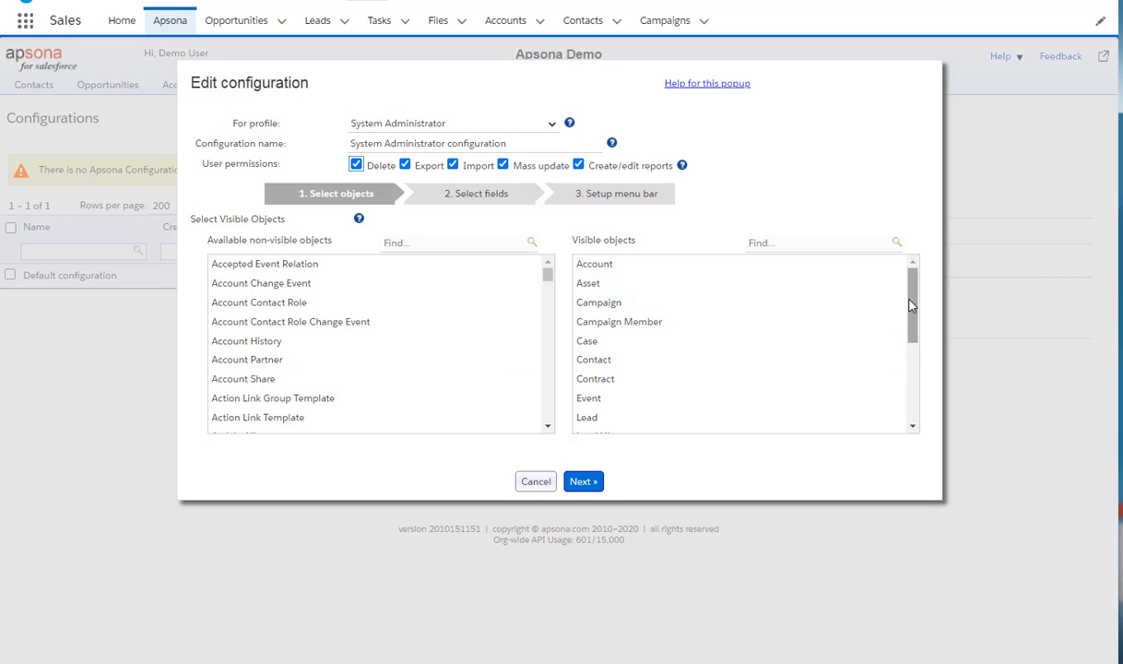
Search the available objects for invoice and add Invoice to the visible objects.
drag(913, 318, 913, 277)
click(426, 245)
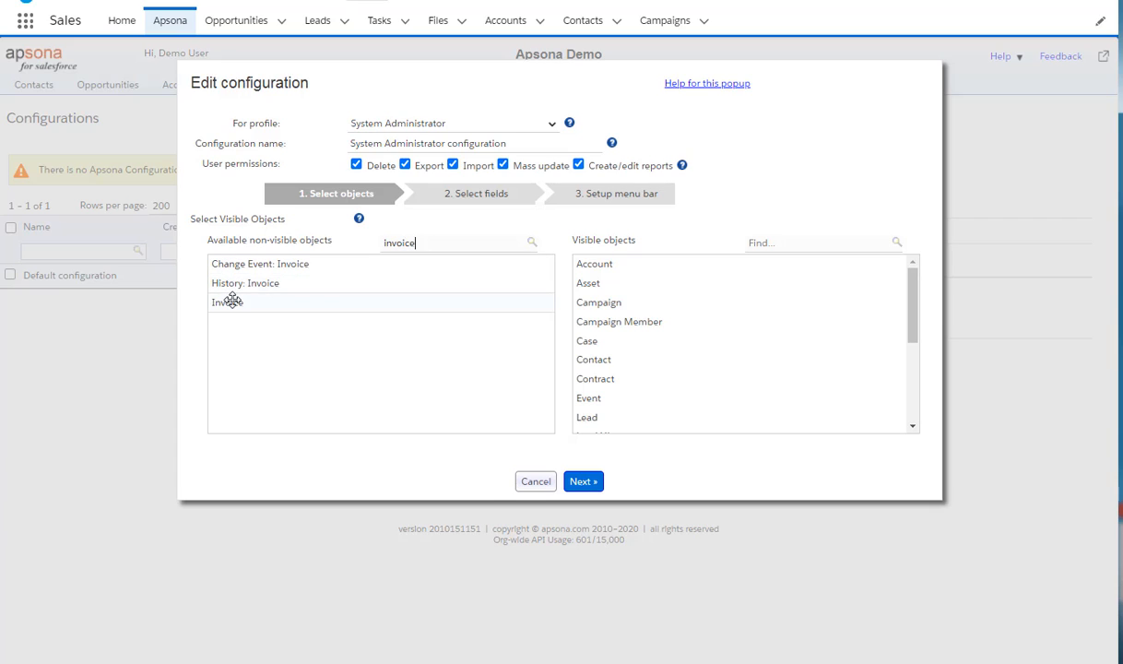
drag(231, 301, 609, 320)
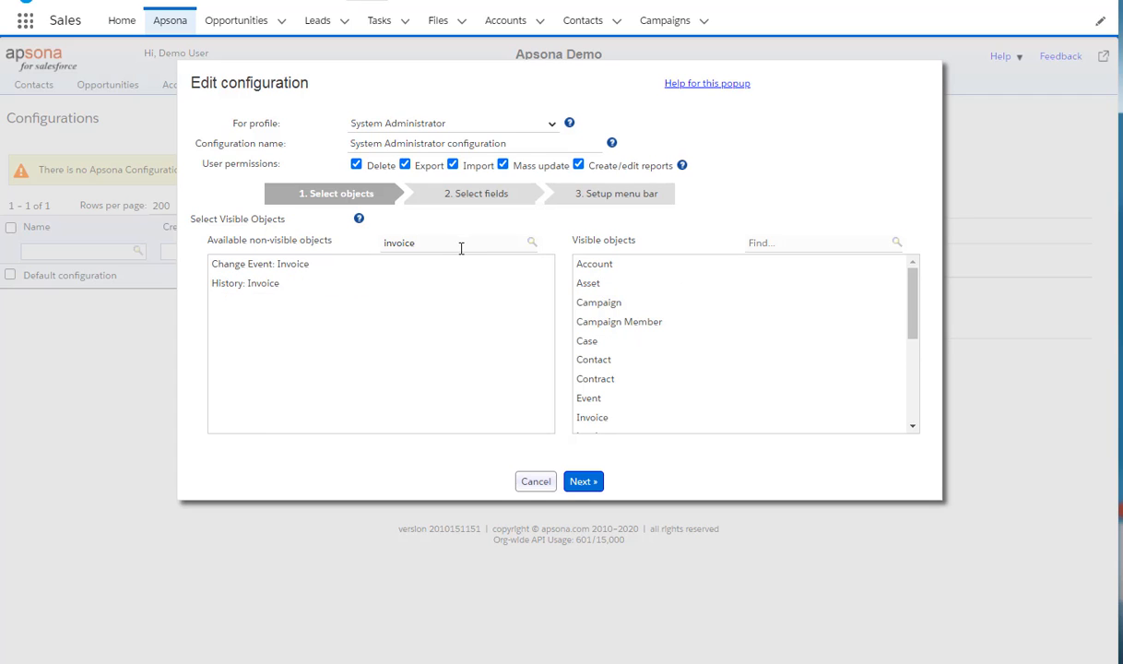
Filter available objects by Apsona and add Apsona Batch, Apsona Batch Item, Apsona item and Apsona User to the visible objects.
text(Apsona)
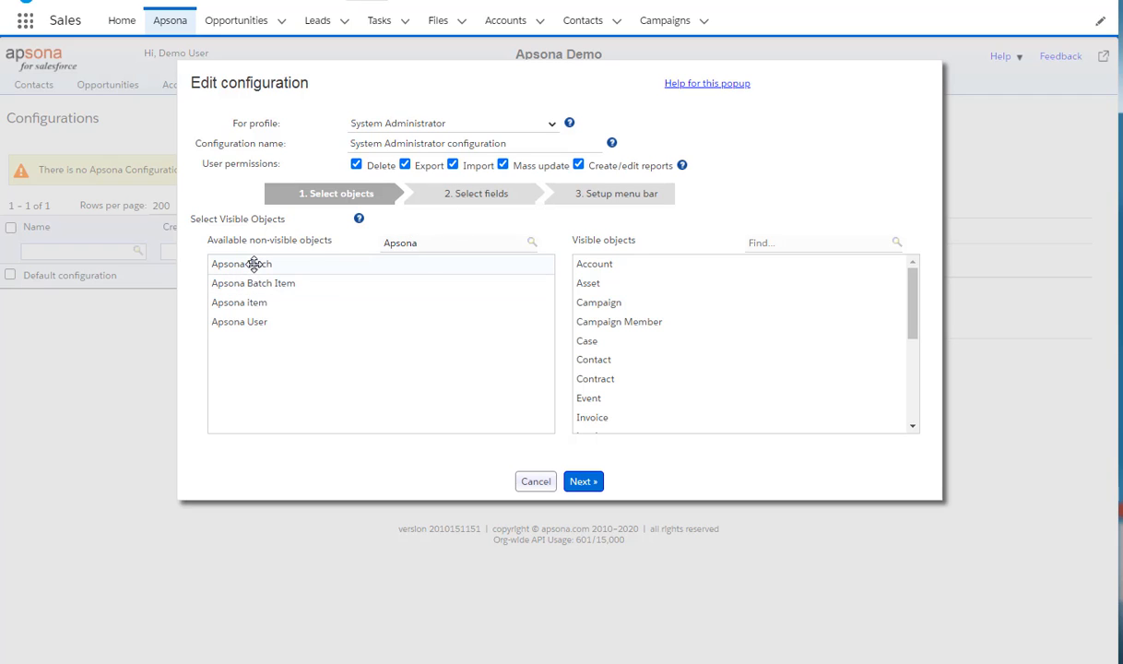
drag(251, 265, 582, 319)
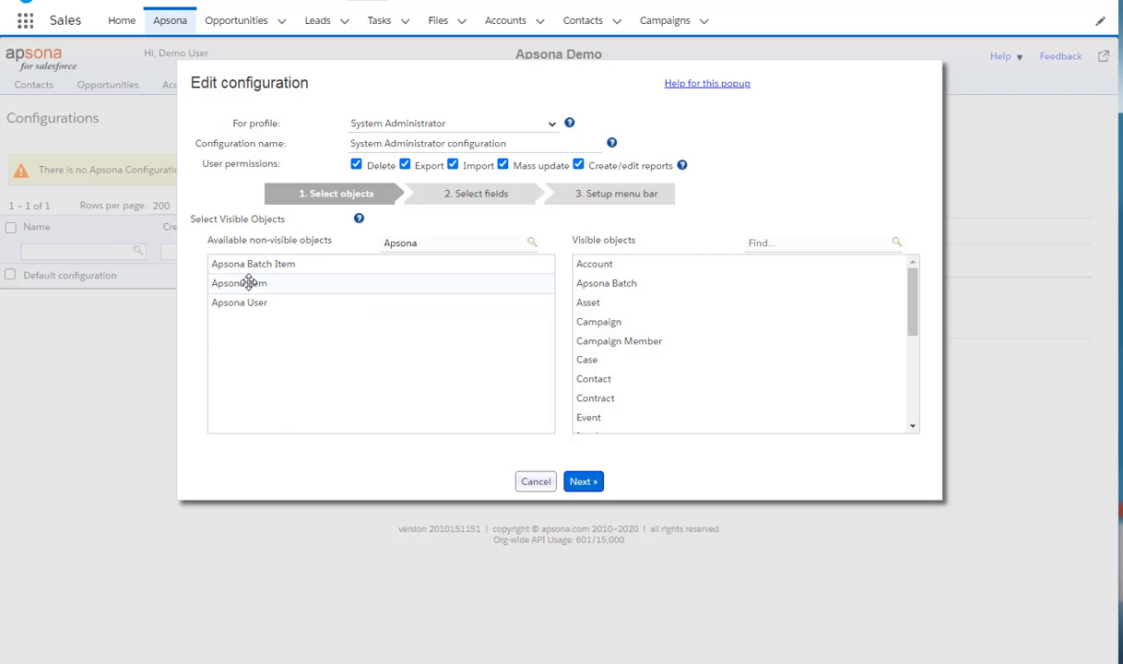
drag(251, 265, 601, 325)
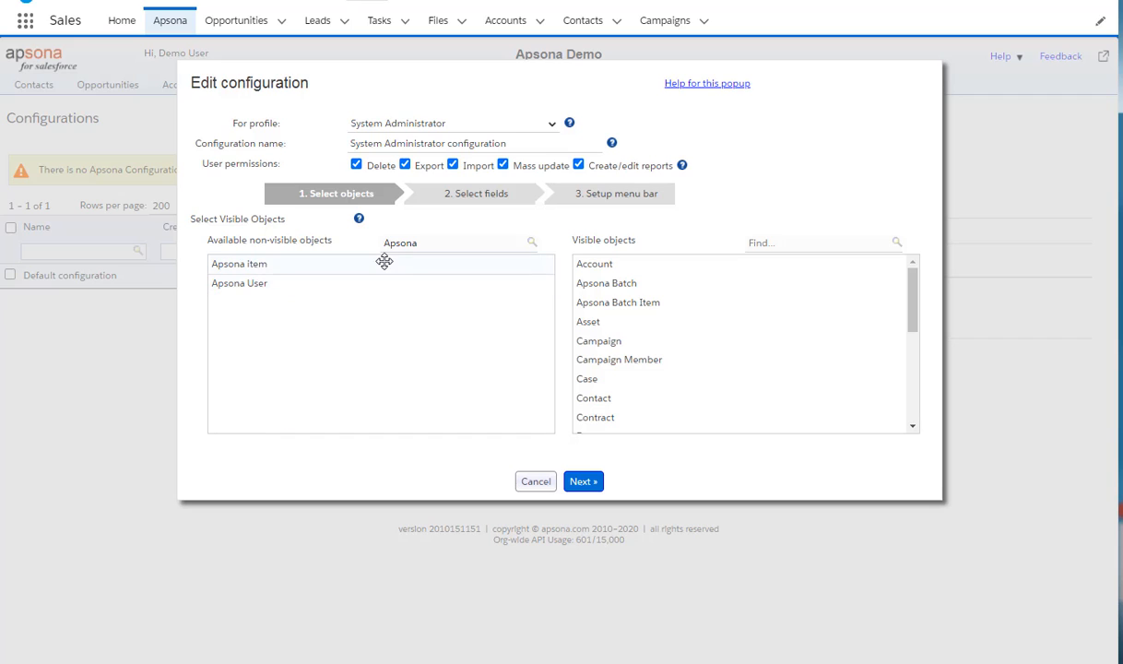
drag(263, 290, 604, 321)
drag(284, 262, 616, 297)
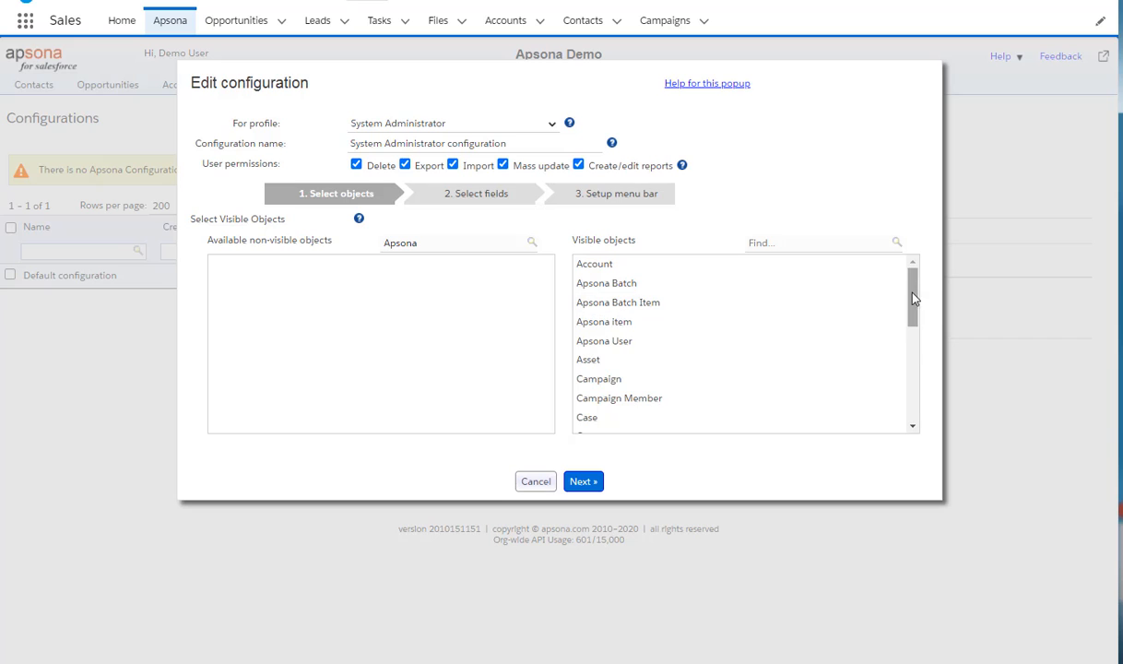
Continue to the field selection step and view the Opportunity fields.
drag(913, 298, 865, 300)
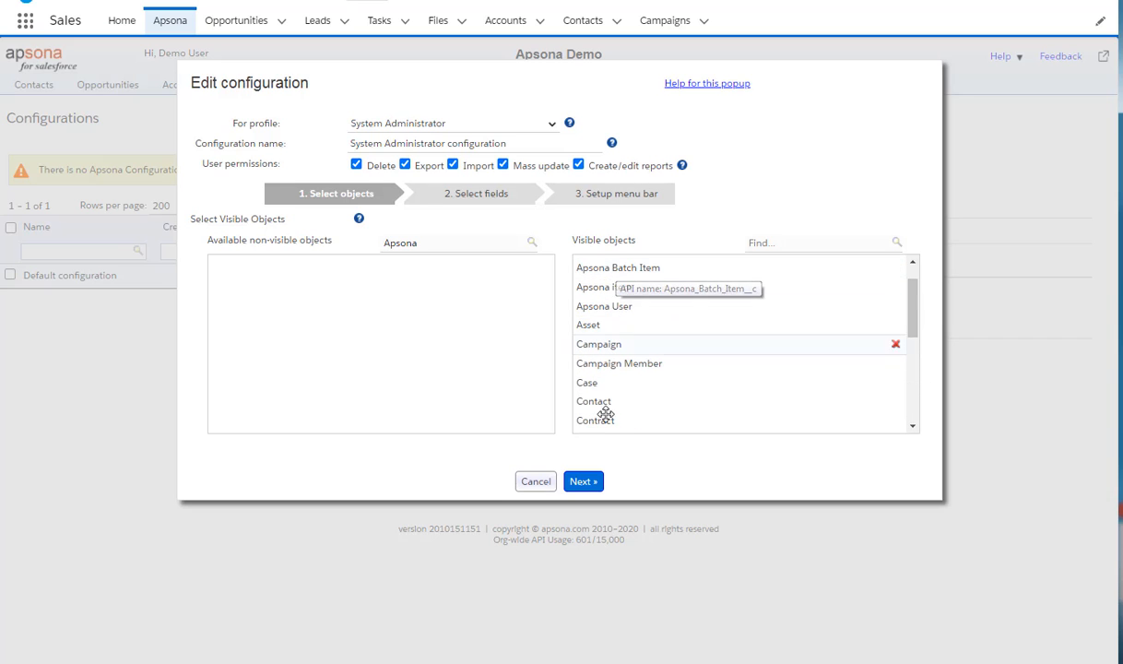
click(587, 481)
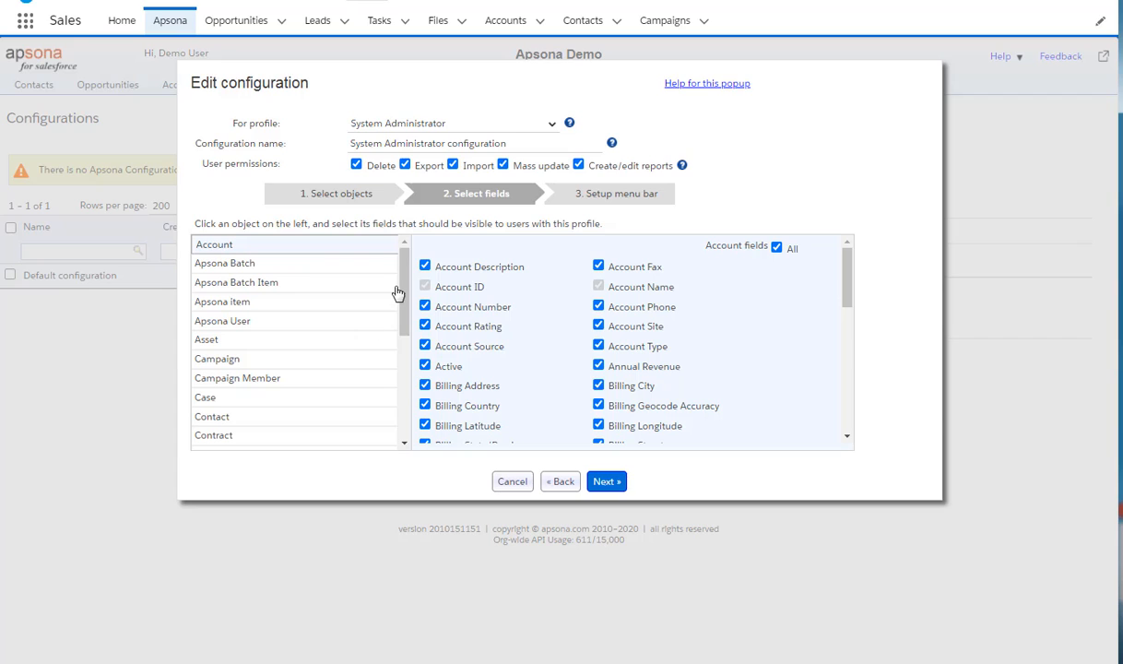
drag(403, 283, 409, 371)
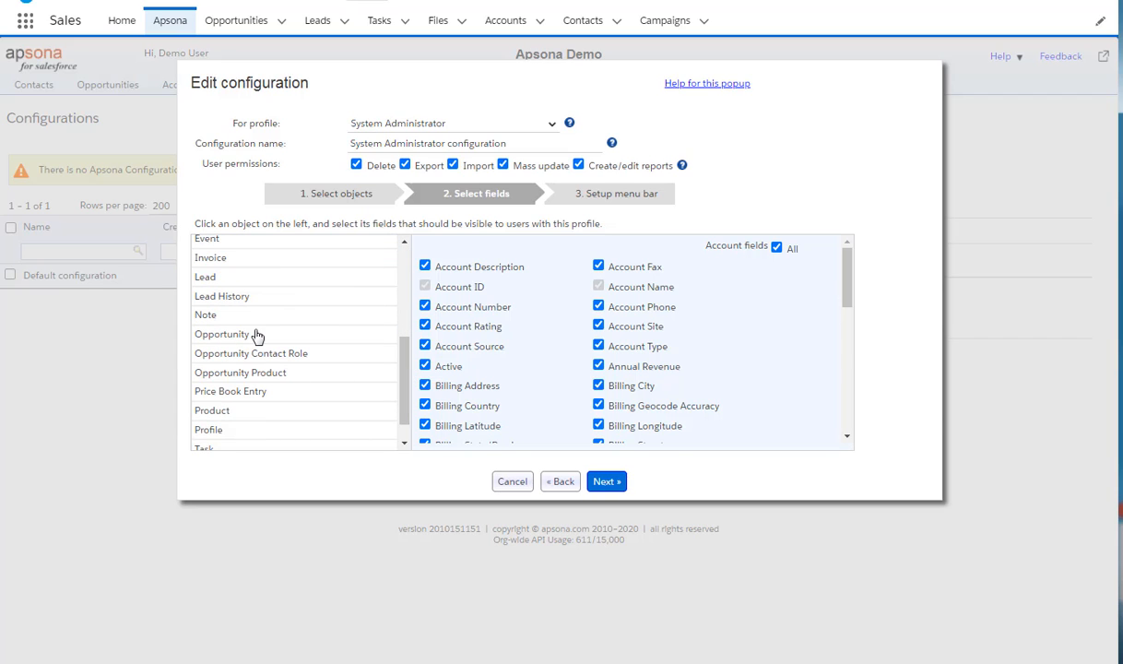
click(259, 332)
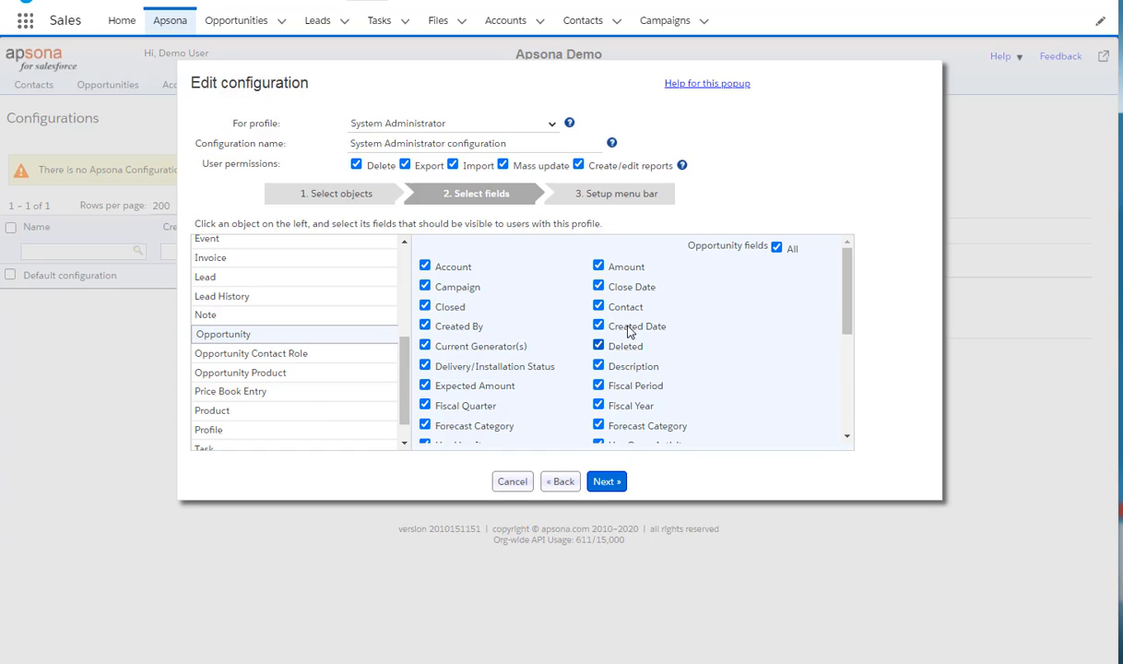
Proceed to the menu bar setup and remove Product, Event and Task from the used objects.
click(605, 485)
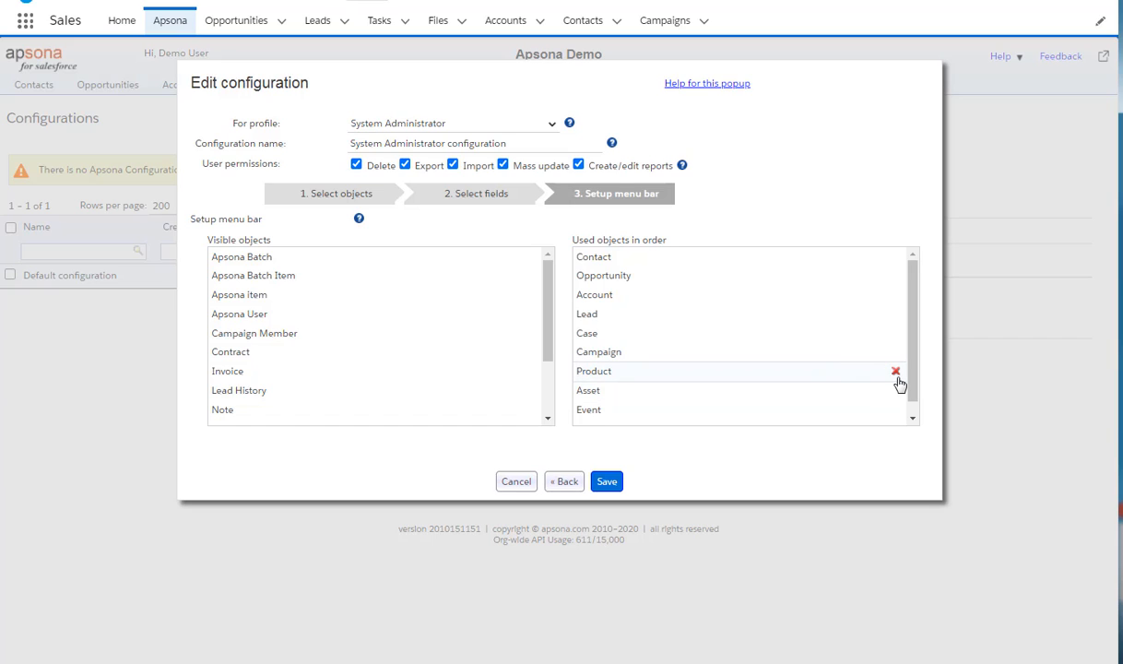
click(896, 372)
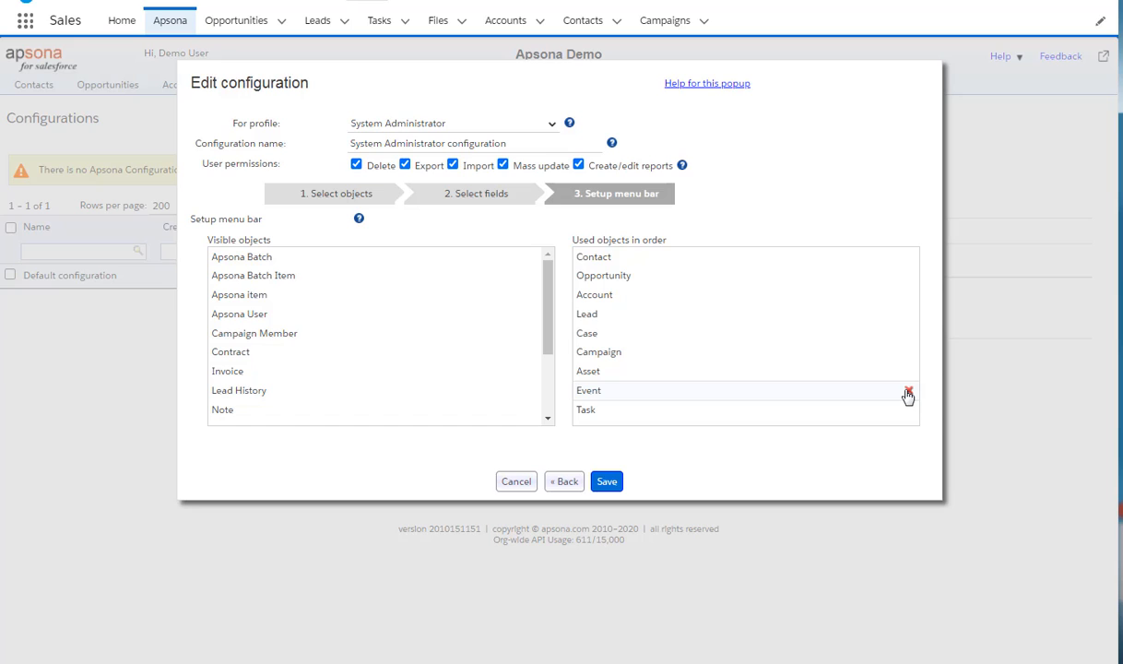
click(908, 393)
click(908, 394)
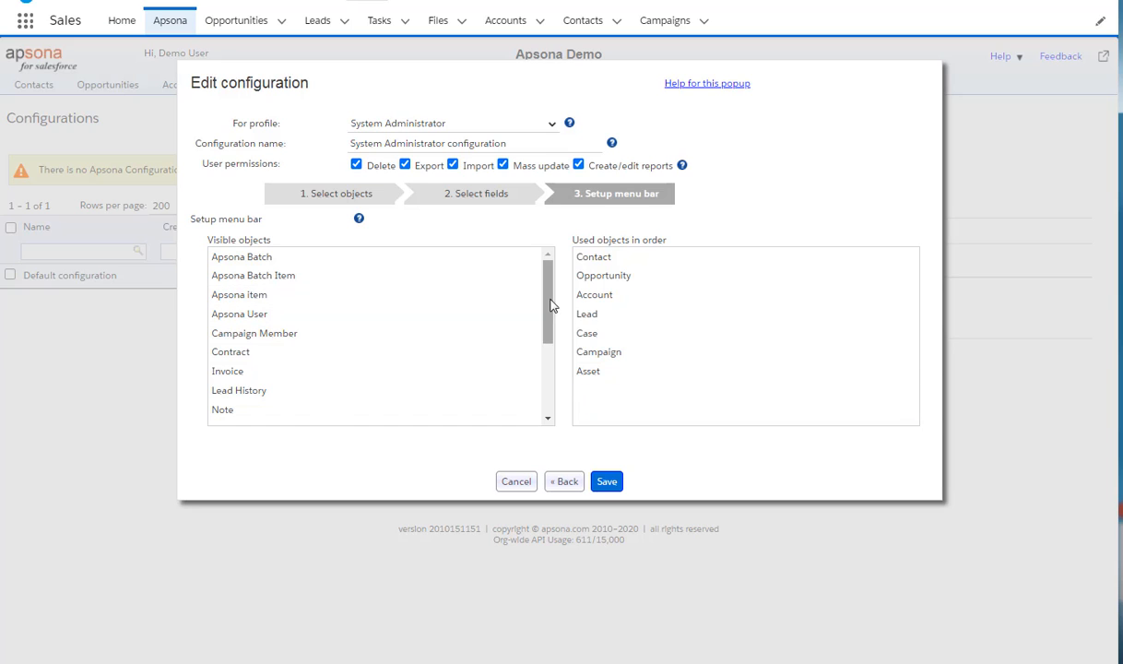
Arrange the menu bar as Account, Contact, Opportunity, Campaign Member, Campaign, Lead, Case, Asset and save the configuration.
drag(551, 305, 610, 270)
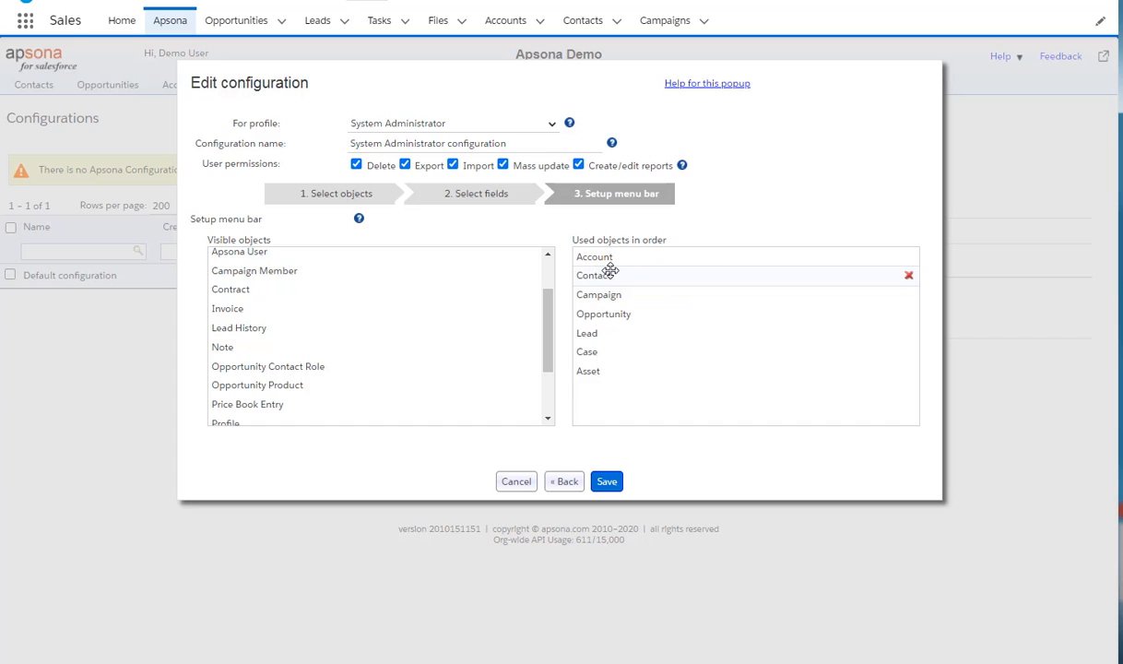
drag(613, 313, 607, 295)
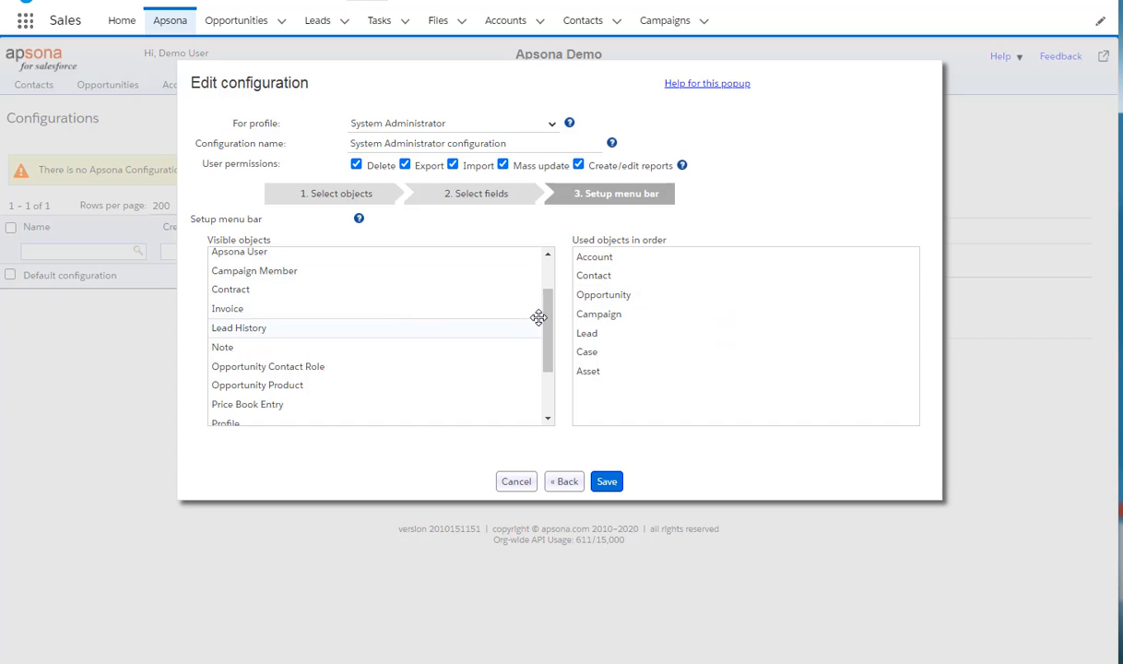
drag(281, 271, 594, 314)
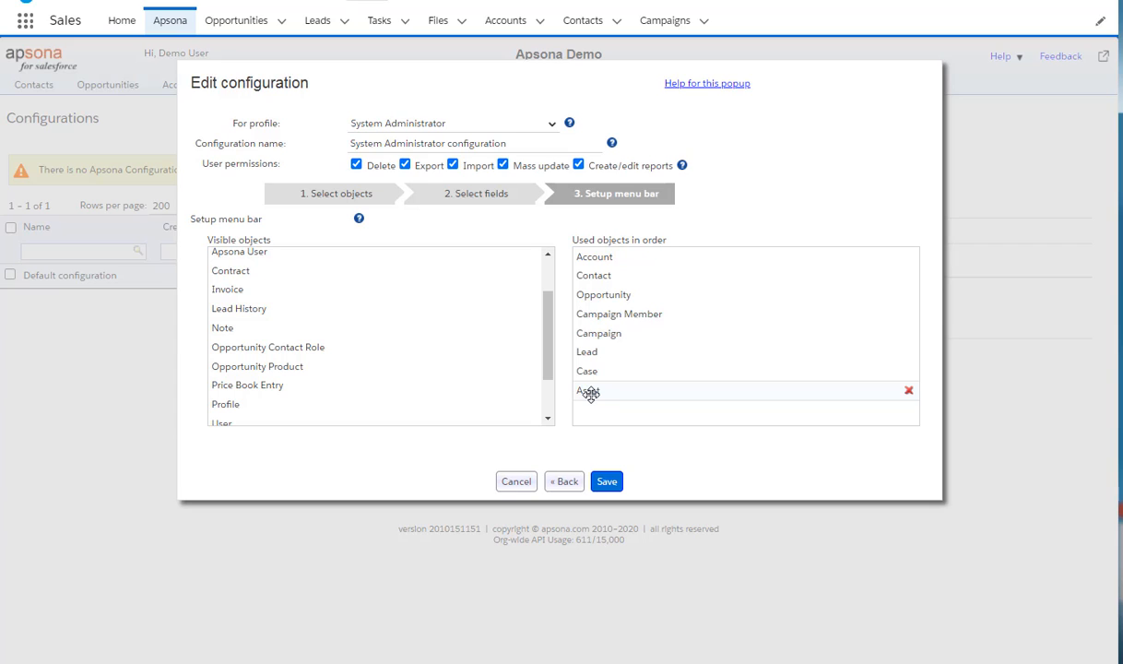
click(605, 482)
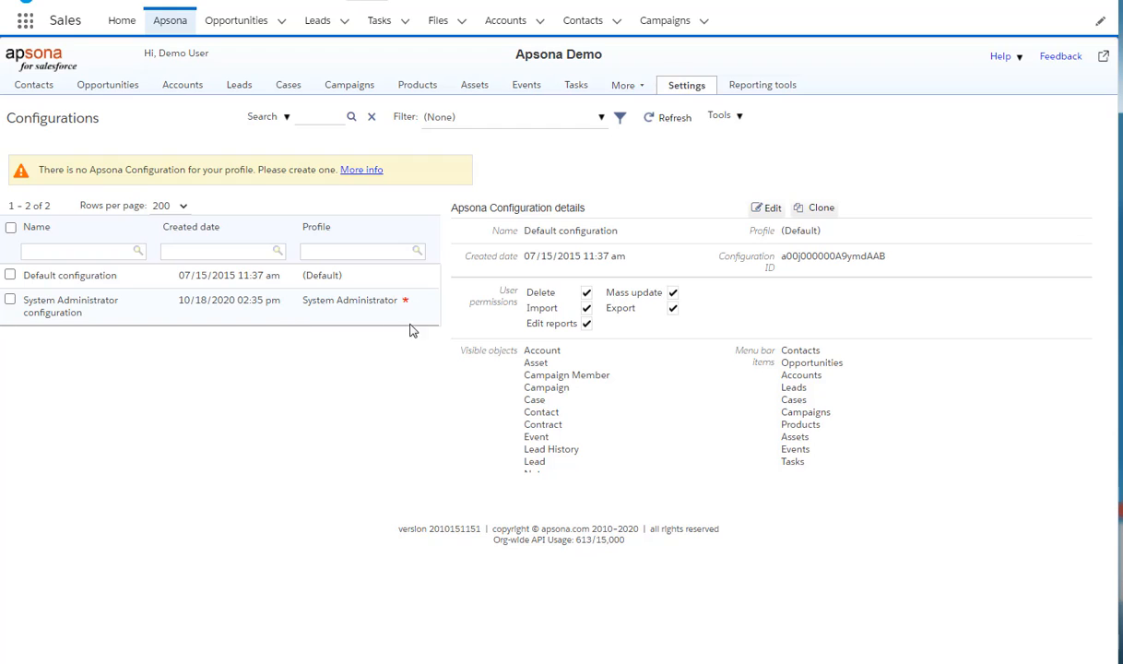
Clear the Apsona cache and confirm the reload.
mouse_move(406, 305)
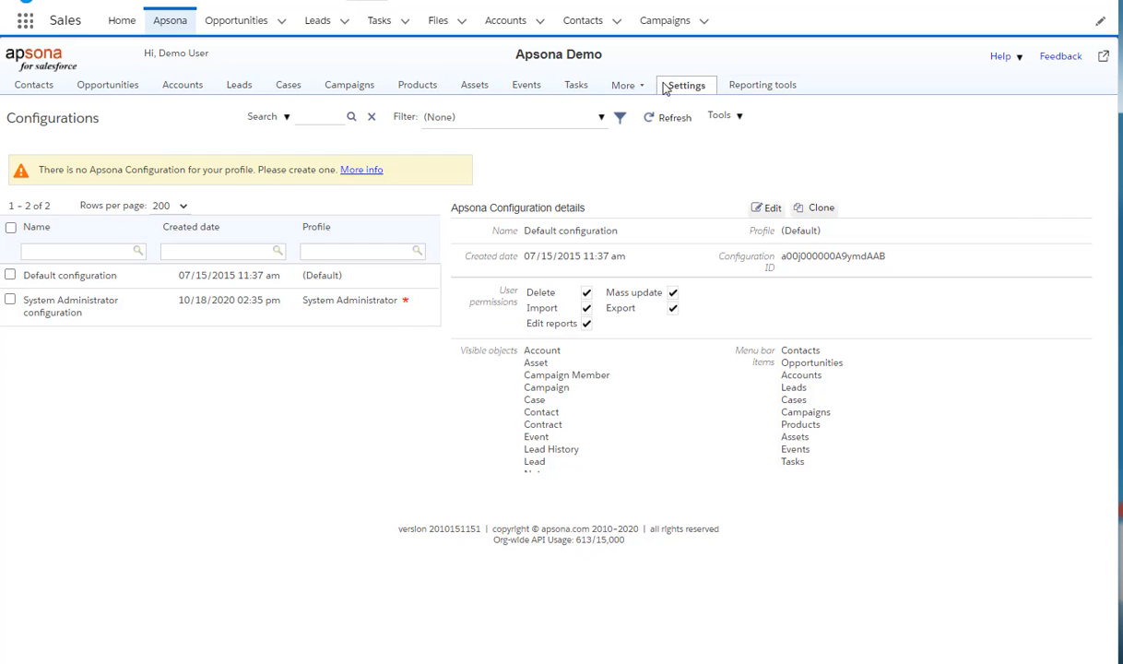
mouse_move(679, 88)
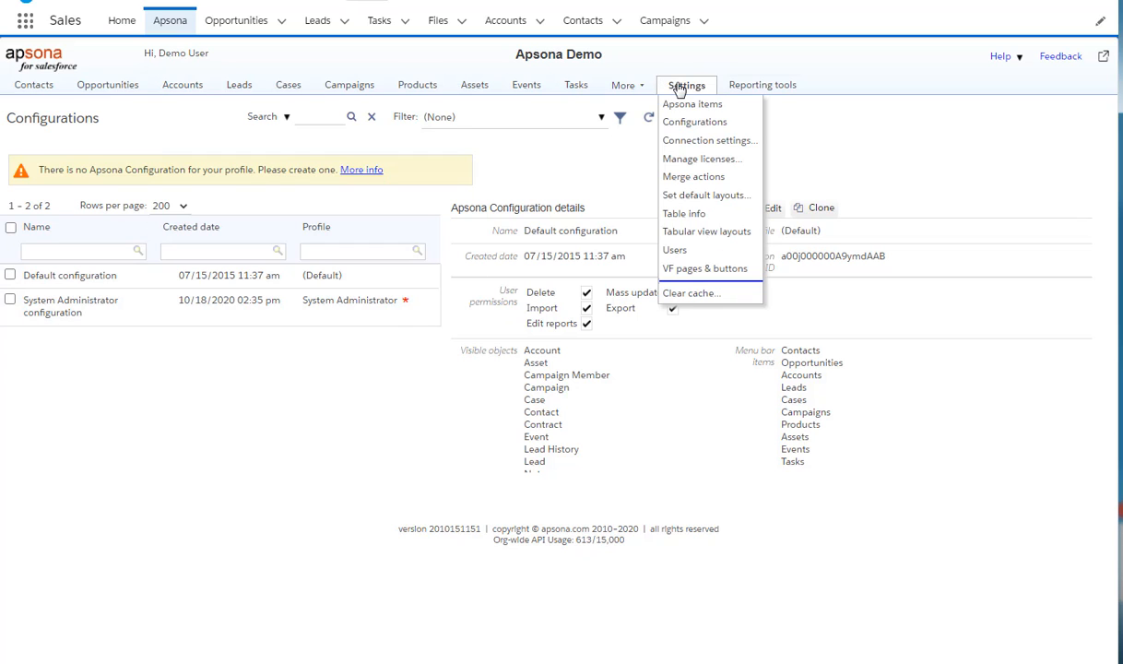
click(686, 294)
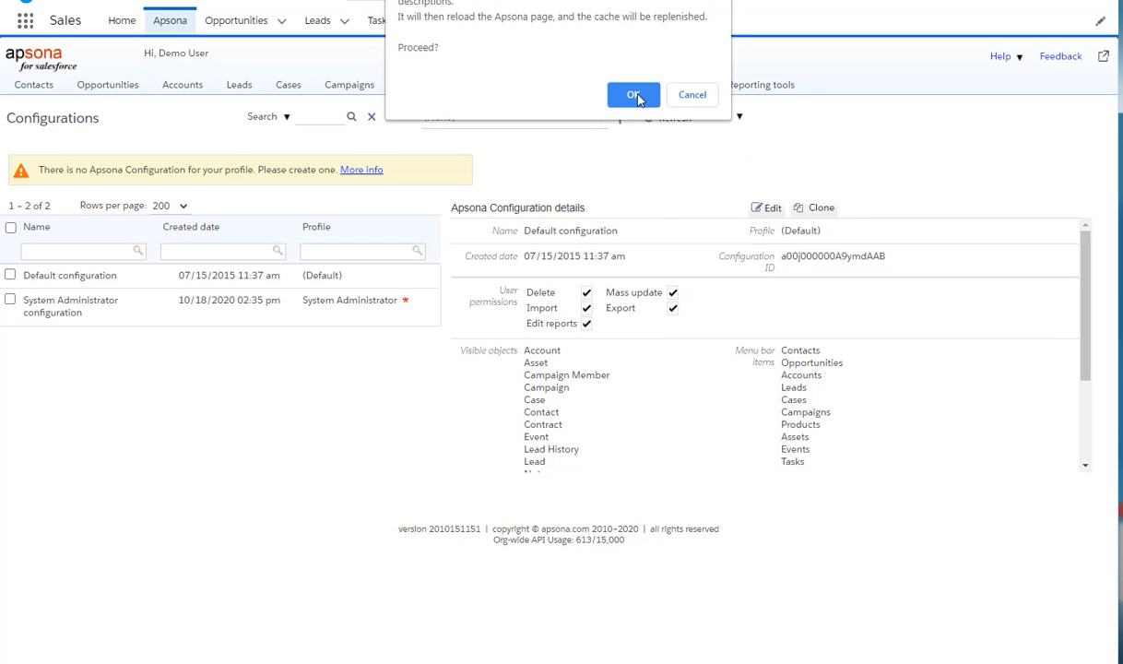
click(634, 97)
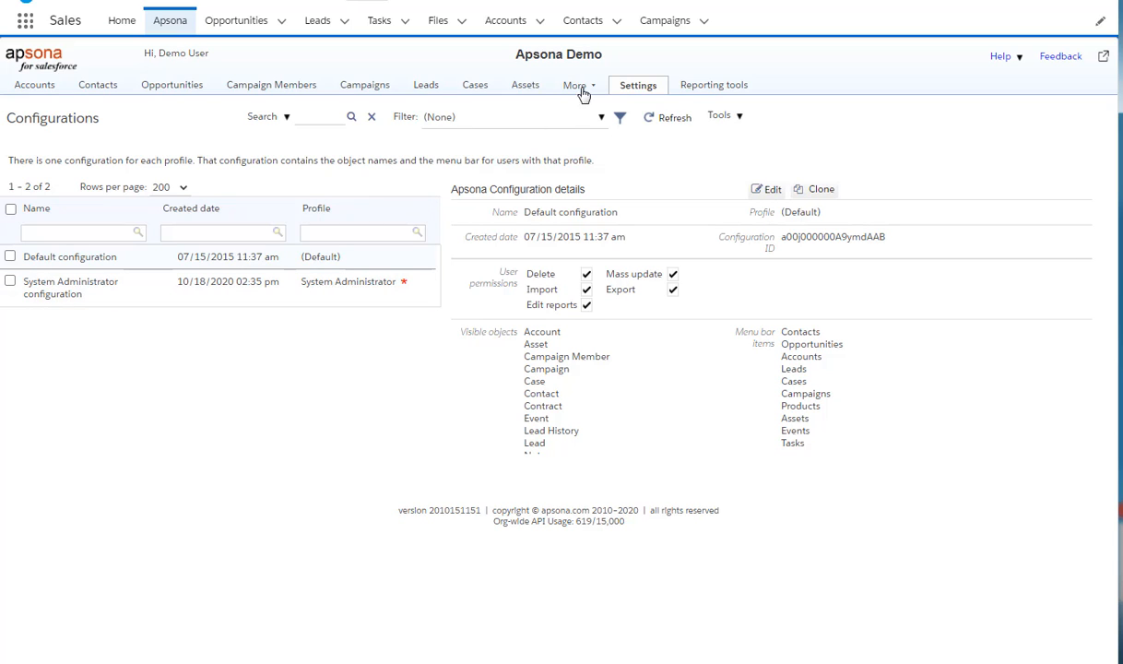
Search the object menu for oppo and open all records of Opportunity Contact Role.
click(33, 90)
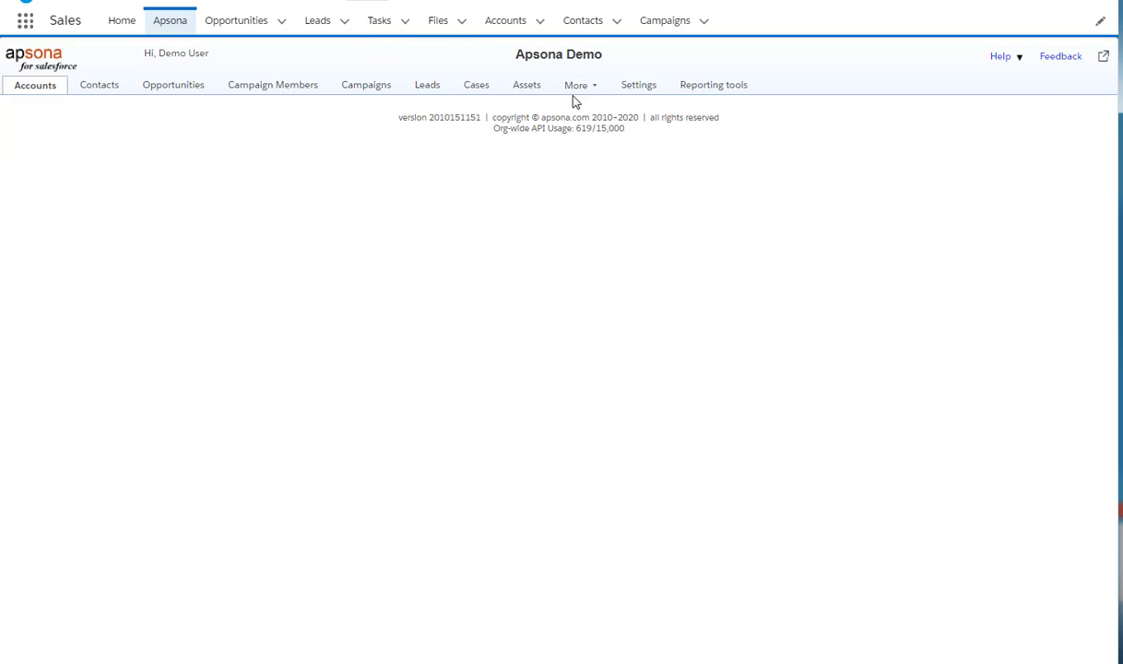
mouse_move(593, 93)
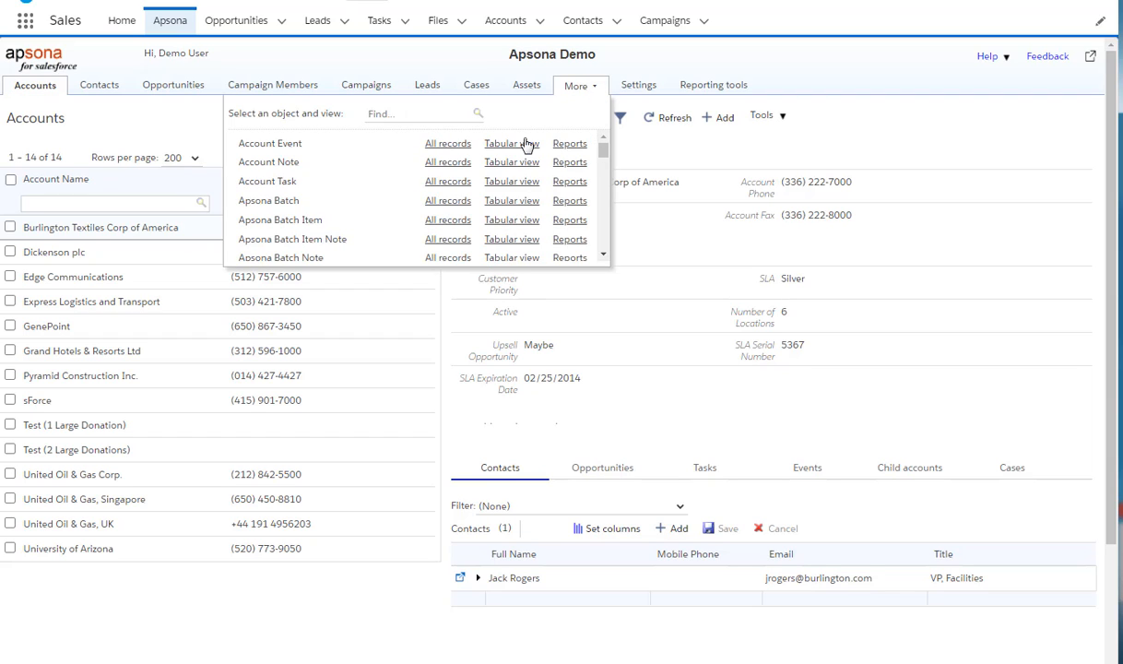
text(oppo)
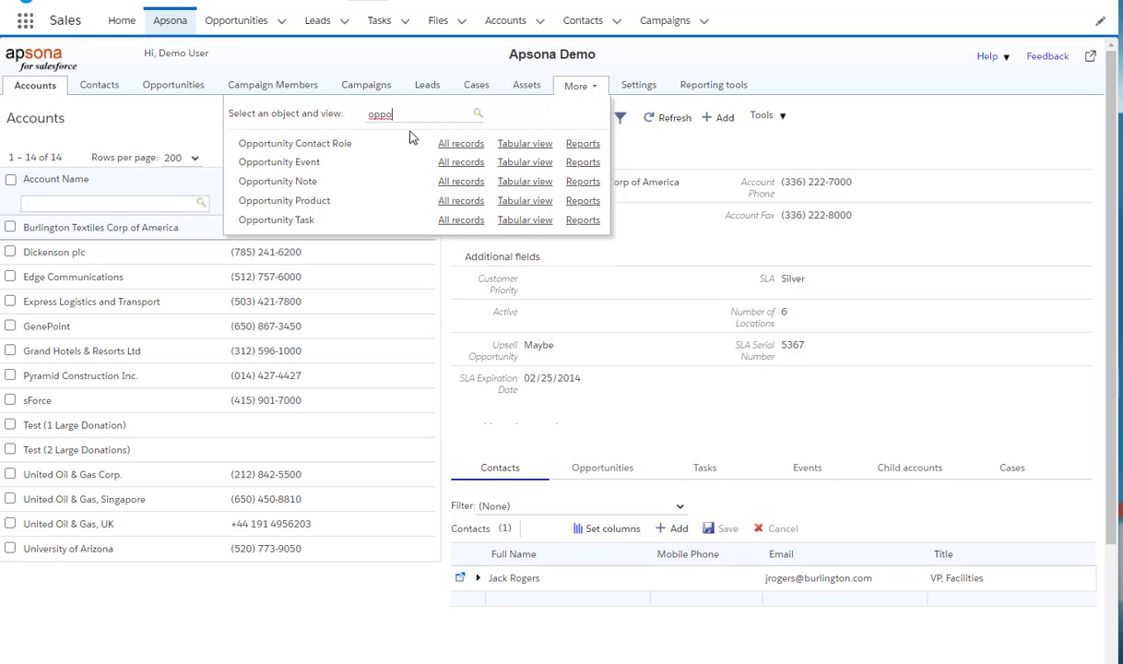
click(461, 143)
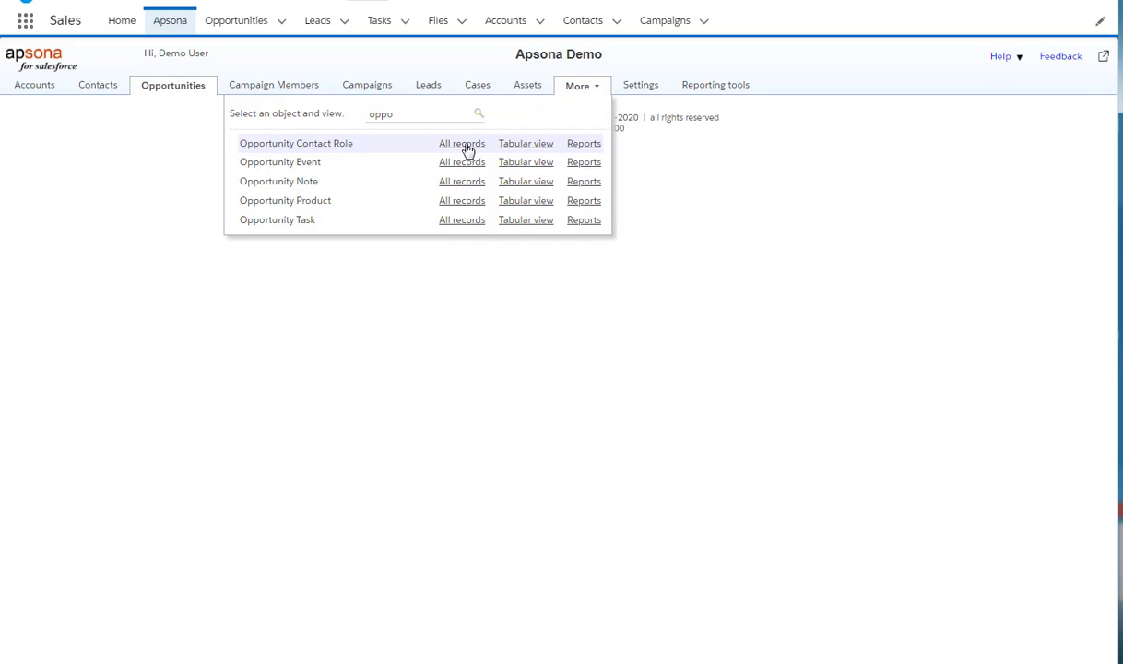